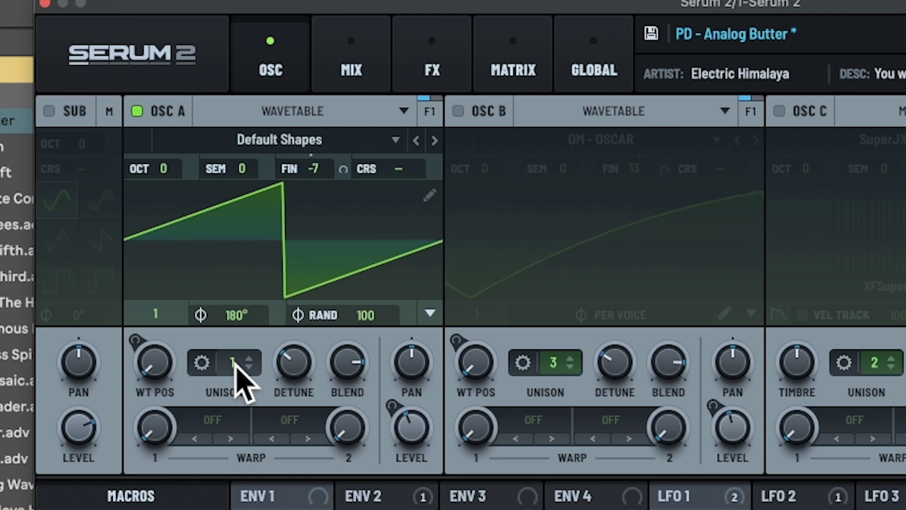
Set oscillator A's unison to 6 voices and turn on oscillator B.
left_click_drag(236, 366, 259, 283)
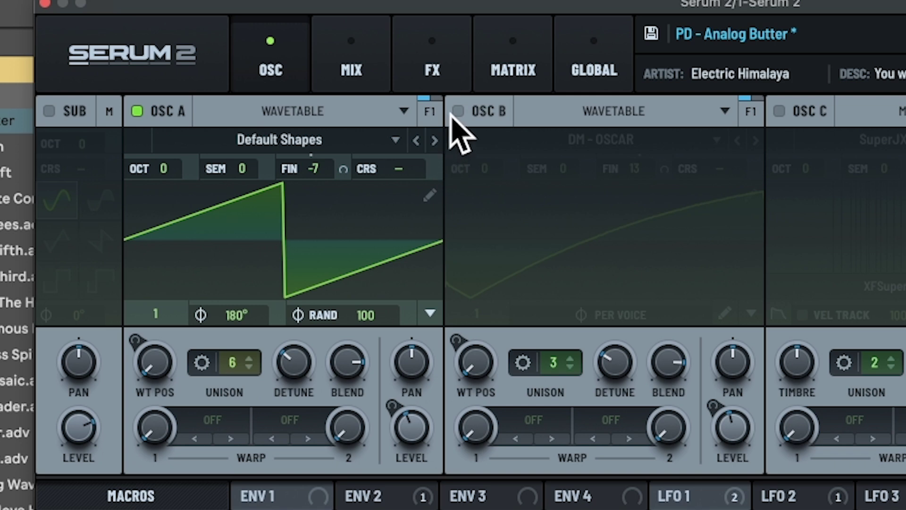
left_click(458, 111)
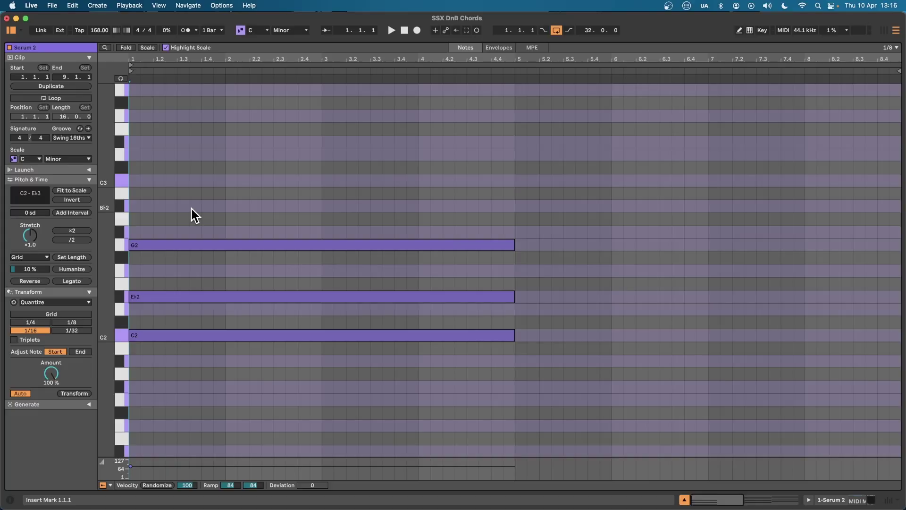
Add four-bar B♭2 and D3 notes above the C2–E♭2–G2 chord, auditioning the chord after each addition.
key("space")
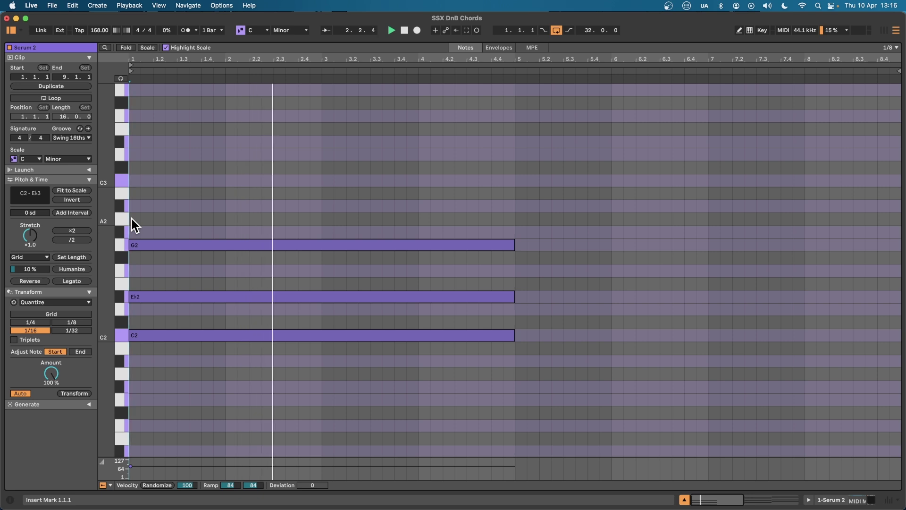
key("space")
double_click(135, 210)
key("space")
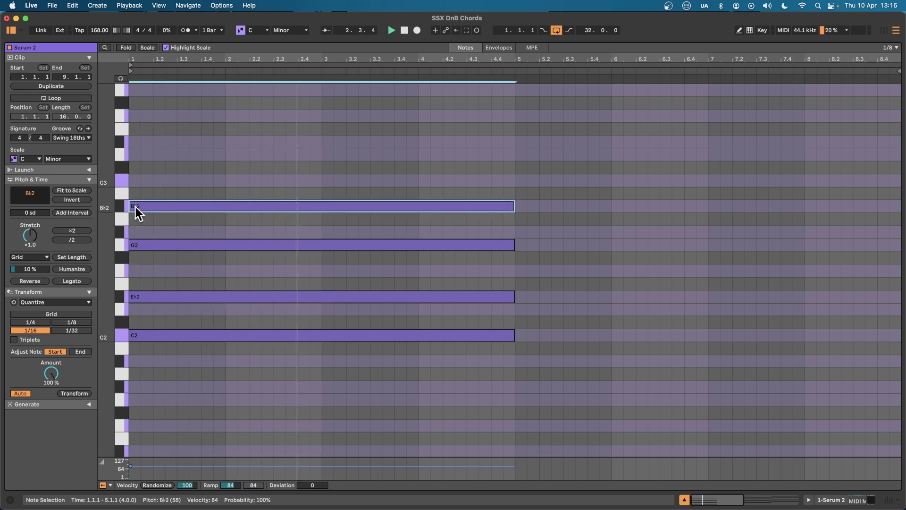
left_click_drag(135, 206, 137, 160)
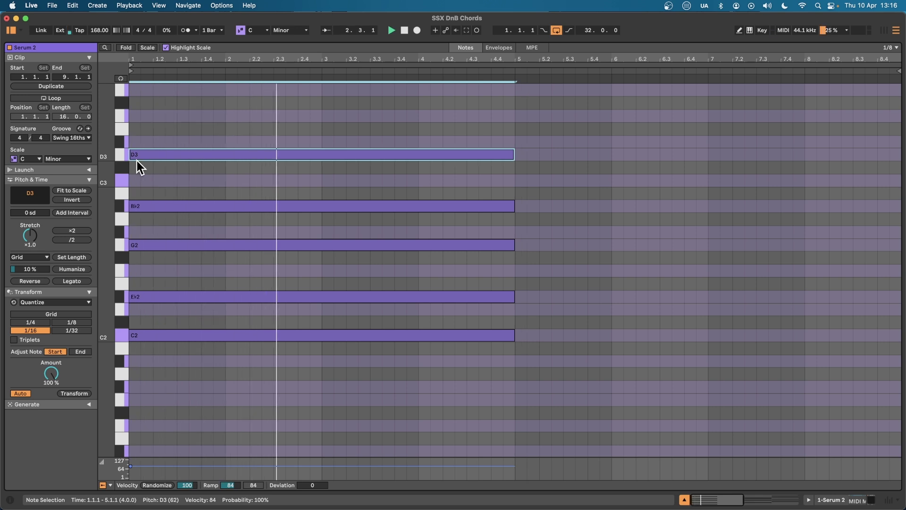
key("space")
Copy the whole five-note chord to bar 5 and transpose the copy up five semitones so it starts on F2.
key("super+a")
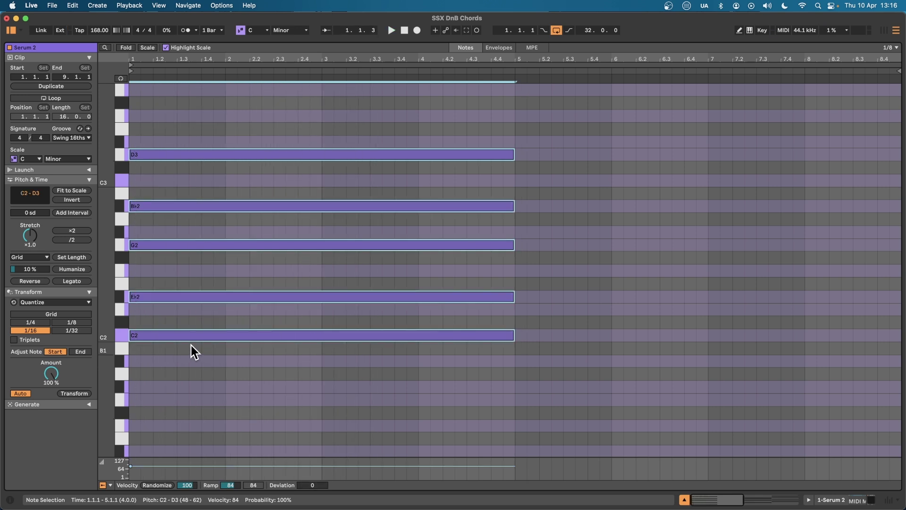
left_click_drag(154, 335, 534, 341)
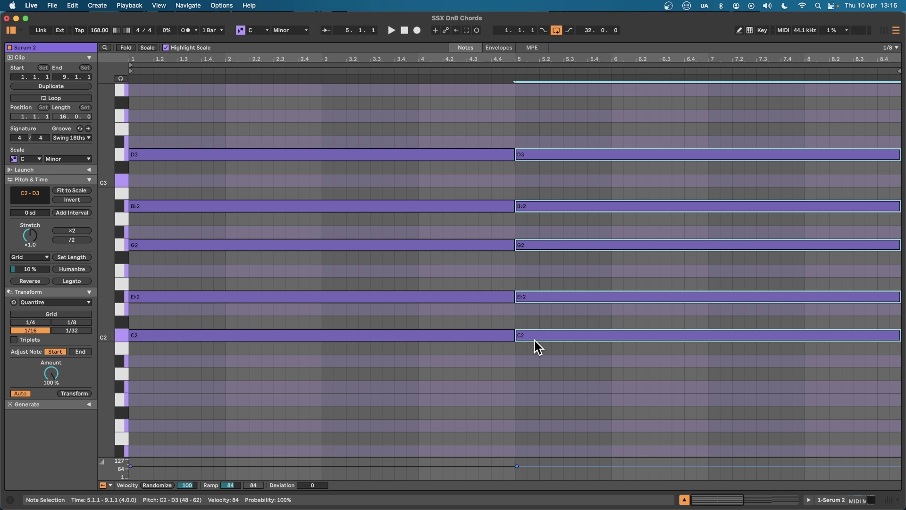
key("Up")
key("Up")
key("Up")
key("Up")
key("Up")
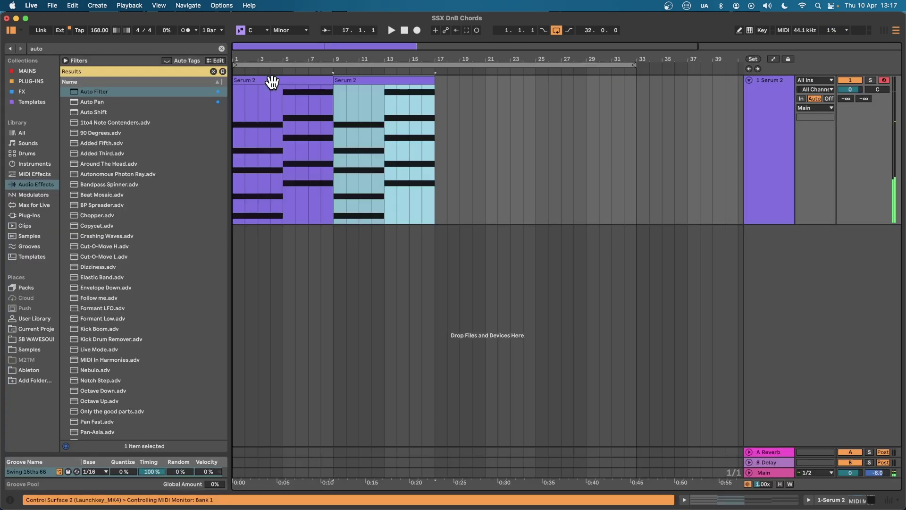
Duplicate the Serum 2 chord clip twice more to fill bars 17 to 33, and recolour the last copy darker purple.
key("cmd+d")
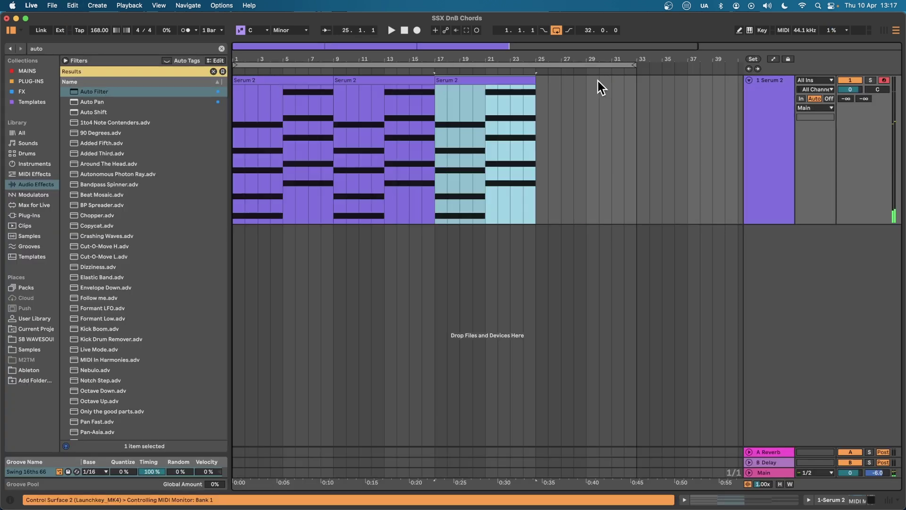
key("cmd+d")
right_click(575, 80)
left_click(593, 101)
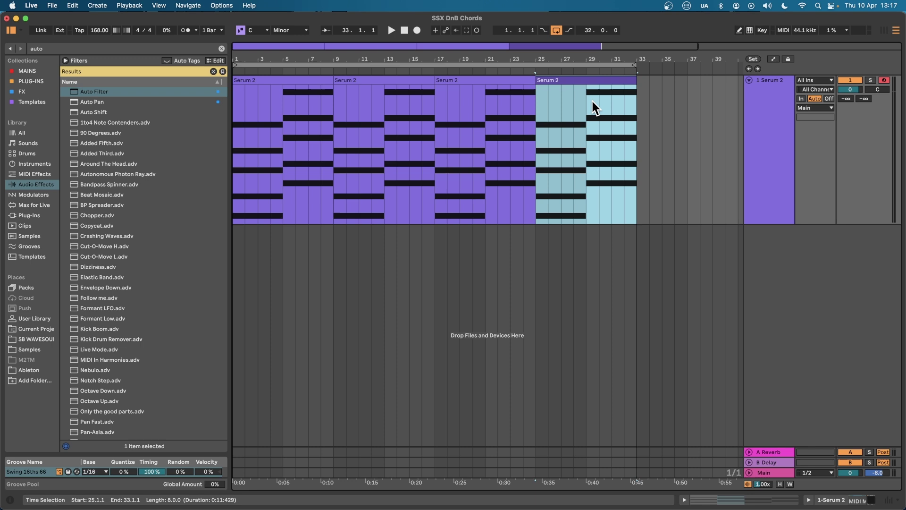
Deactivate the top notes D3 and G3 of the two chords in the last Serum 2 clip.
double_click(575, 79)
left_click(457, 125)
left_click(425, 158)
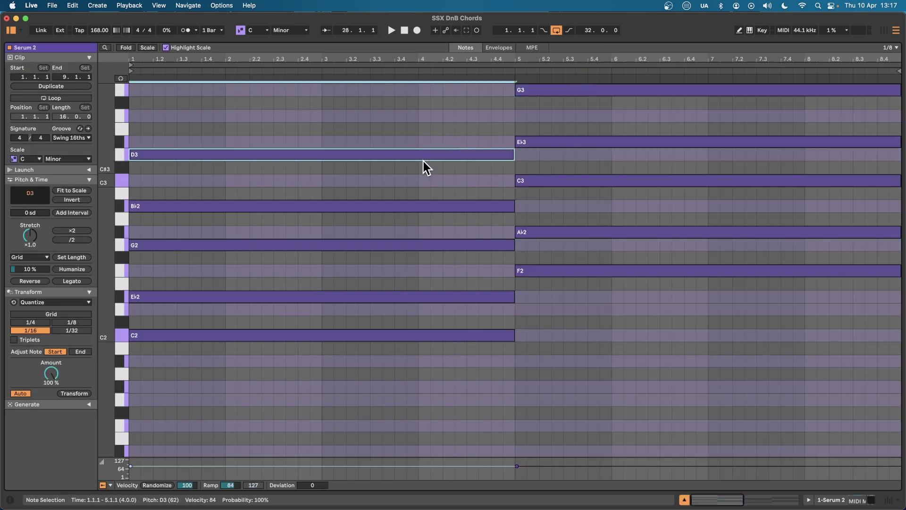
key("0")
left_click_drag(551, 126, 516, 62)
key("0")
Transpose the first chord's C2 note up one octave and play the clip.
left_click(273, 335)
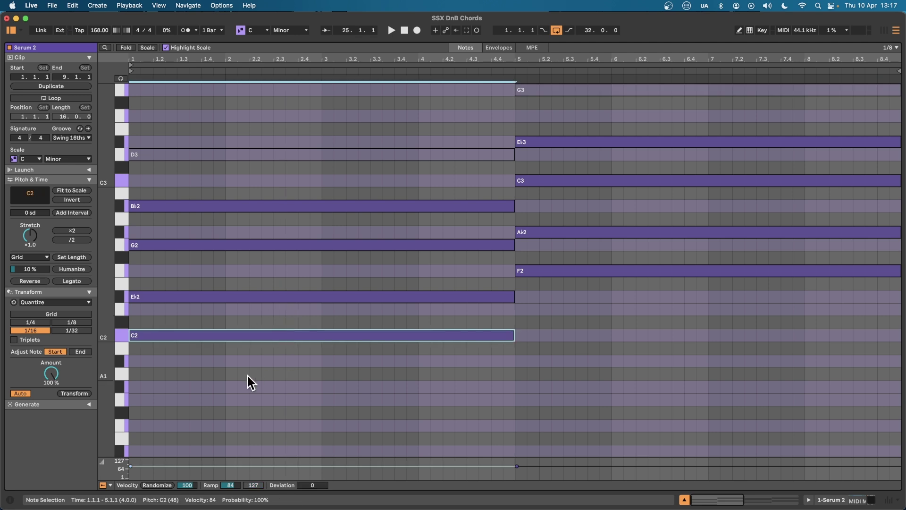
key("shift+Up")
key("space")
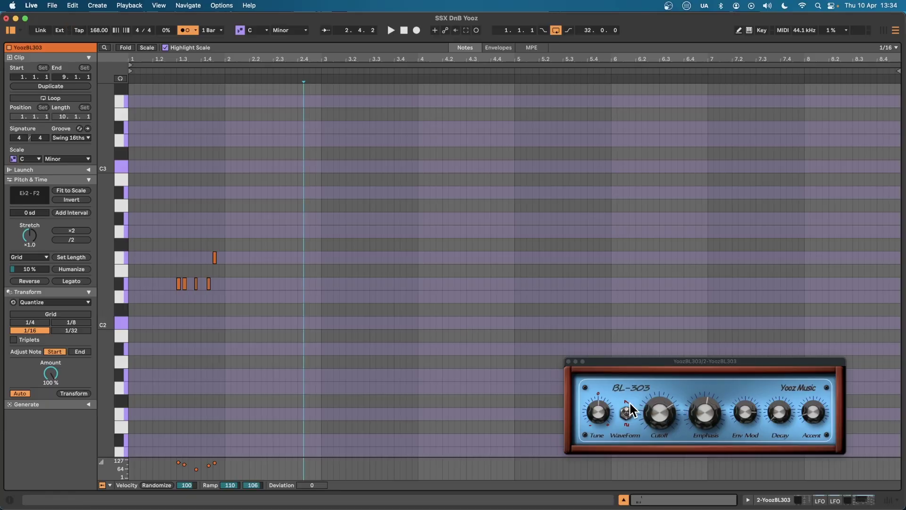
Play the BL-303 riff, then duplicate its first two bars three times to fill the eight-bar clip.
key("space")
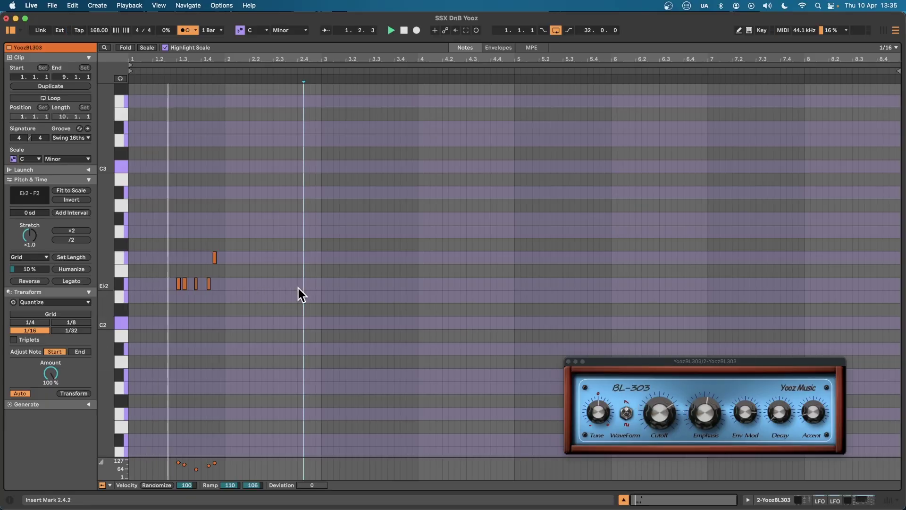
left_click_drag(319, 285, 157, 253)
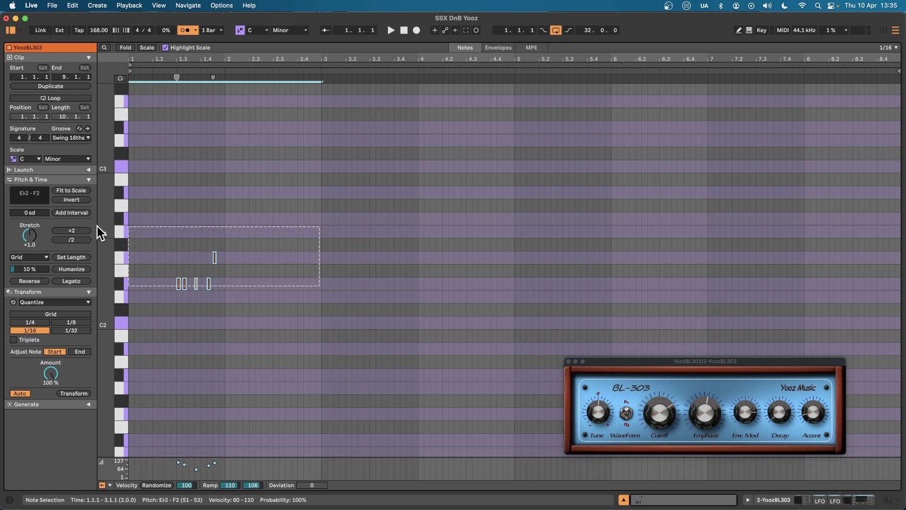
key("super+d")
key("super+d")
key("super+d")
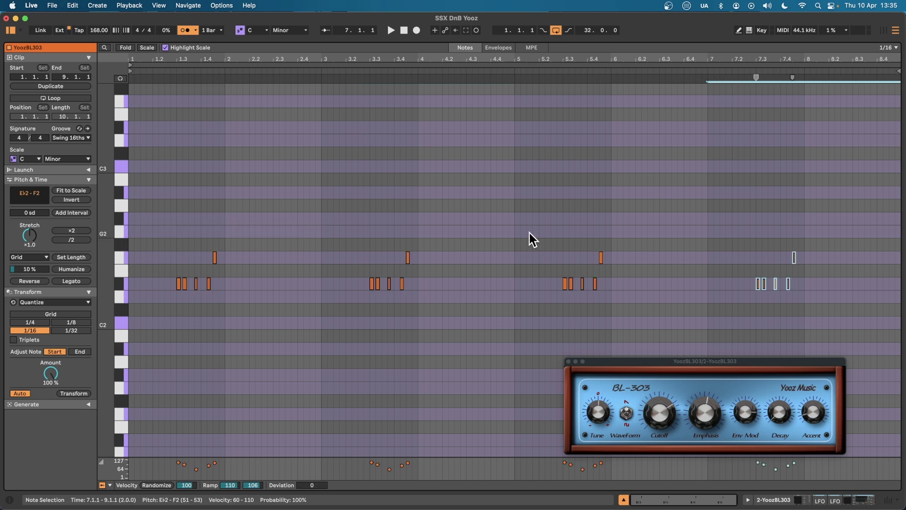
Transpose the riff copies in bars 5 to 8 up to B♭2 and C3.
left_click_drag(513, 329, 899, 149)
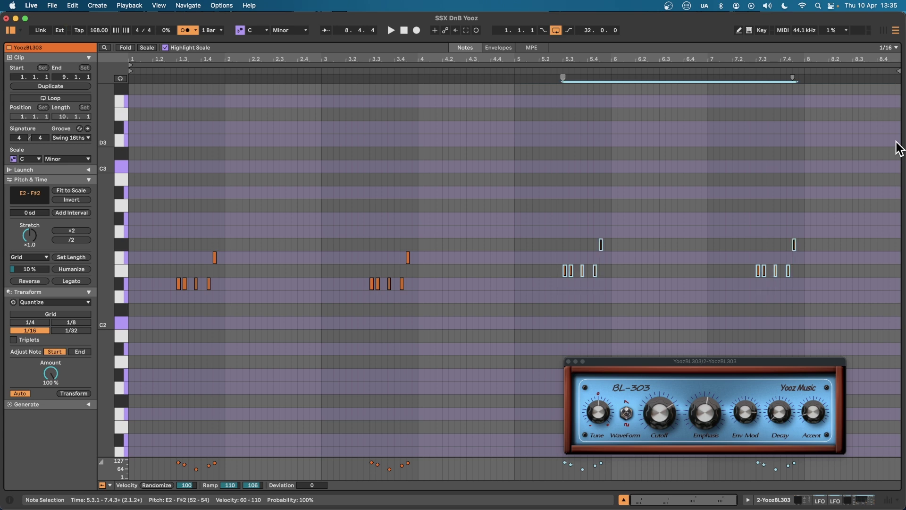
key("Up")
key("Up")
key("Up")
key("Up")
key("Up")
key("Up")
key("Up")
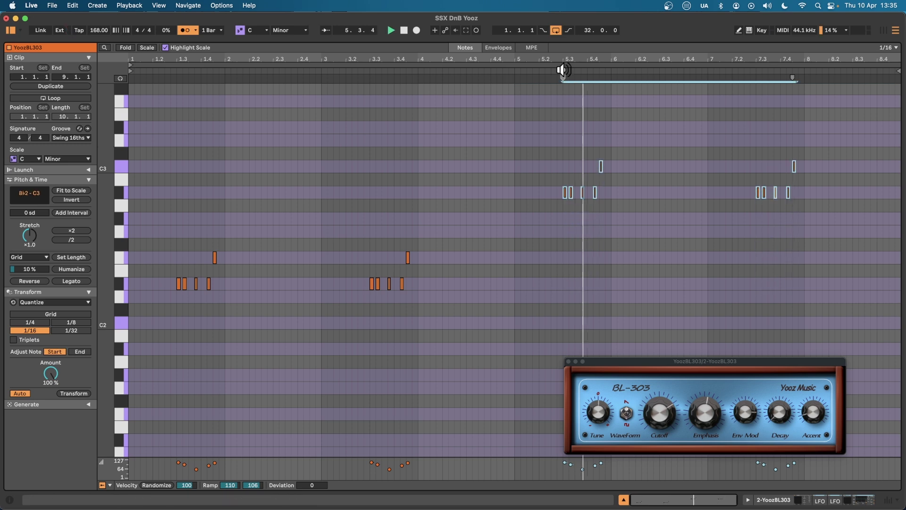
Return to the arrangement, show the YoozBL303 parameters, and enable the LFOs modulating its Cutoff and EnvMod.
key("Tab")
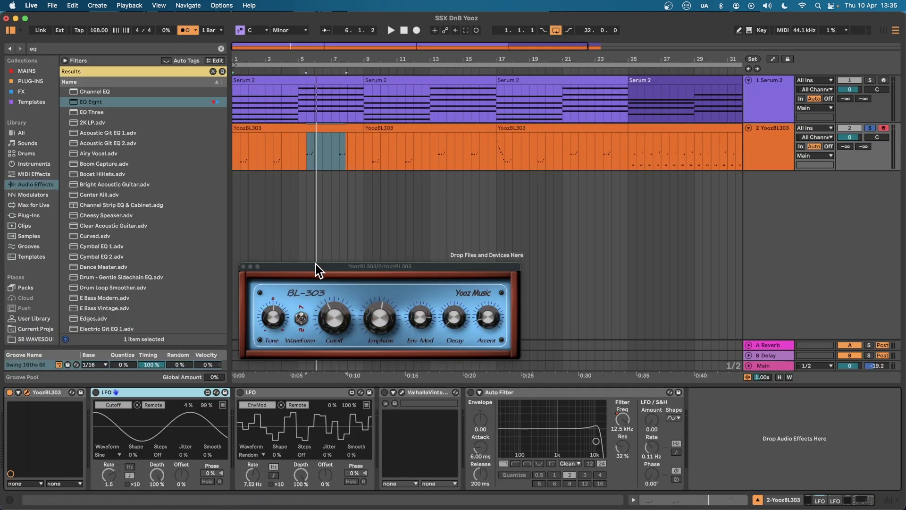
left_click(18, 392)
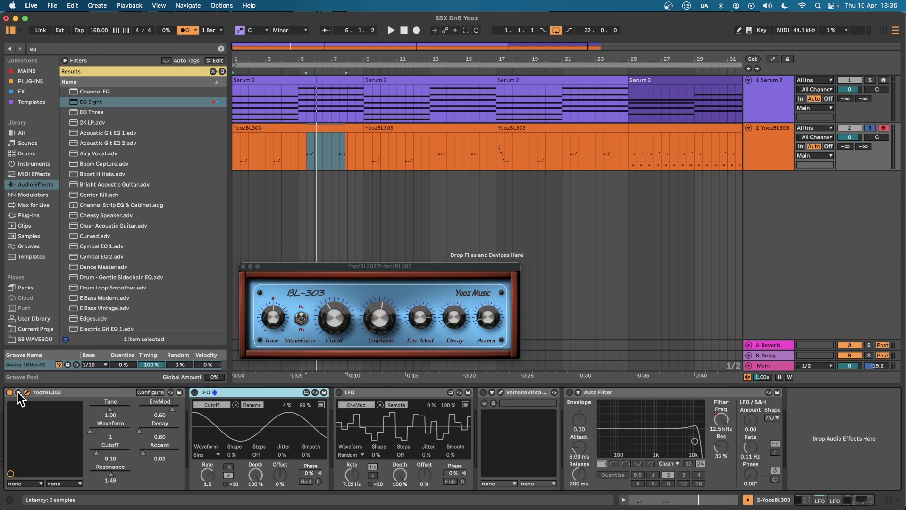
left_click(195, 392)
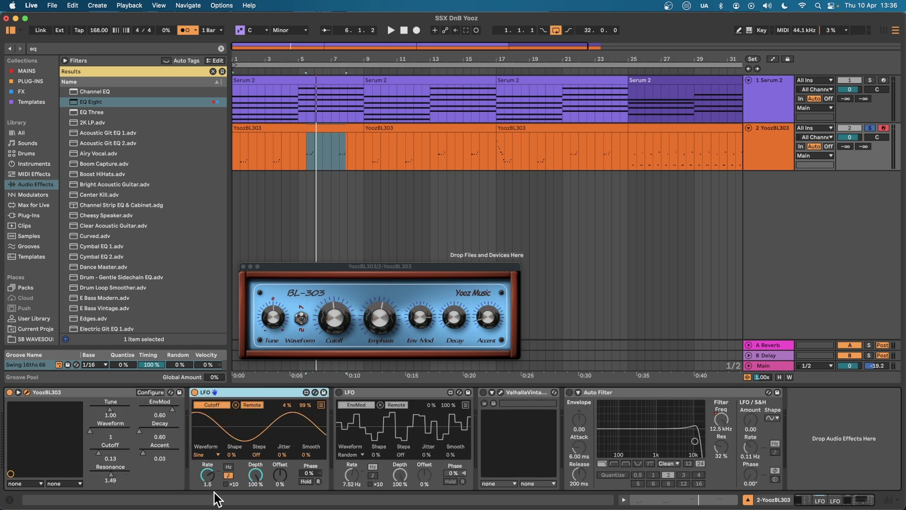
left_click_drag(207, 474, 202, 460)
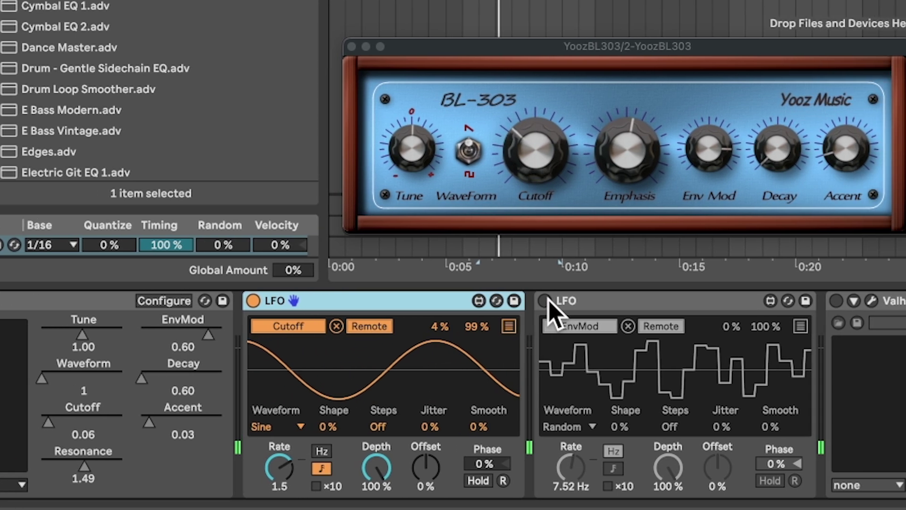
left_click(679, 301)
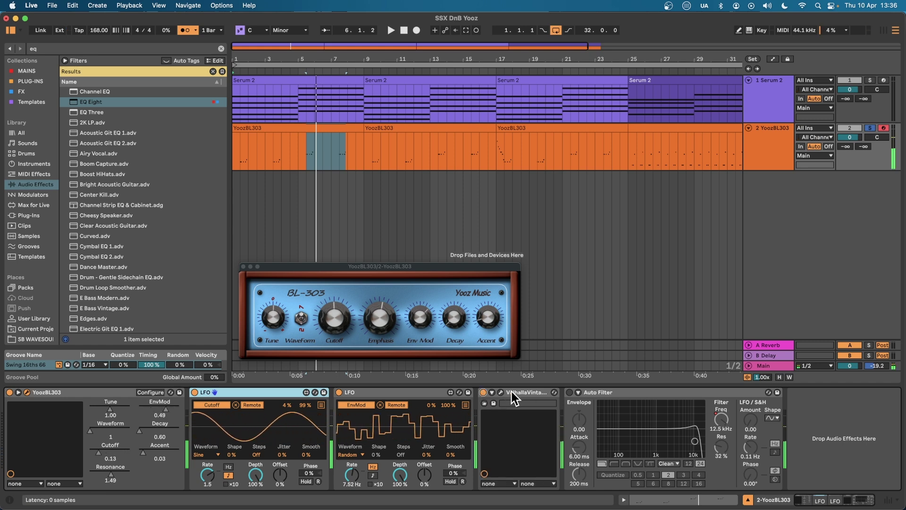
Open the YoozBL303 clip starting at bar 49, close the BL-303 plug-in window and play the pattern.
double_click(503, 125)
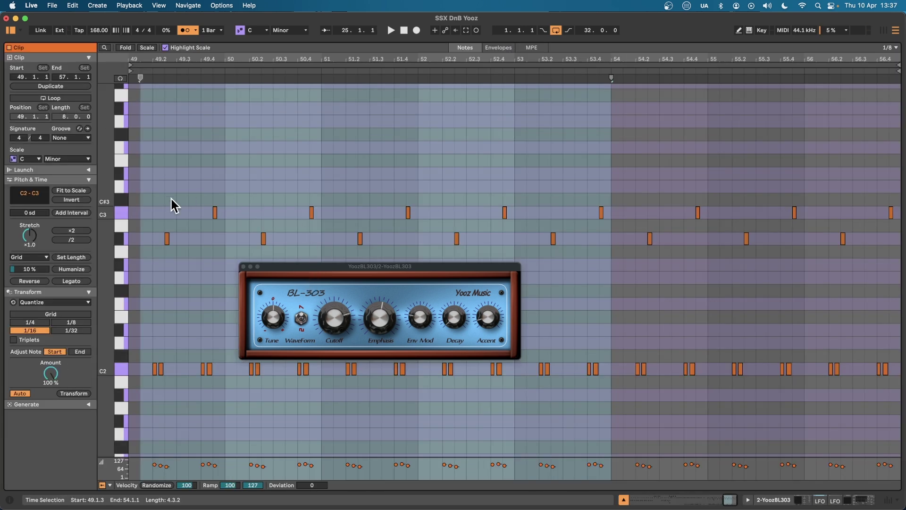
left_click(243, 266)
key("space")
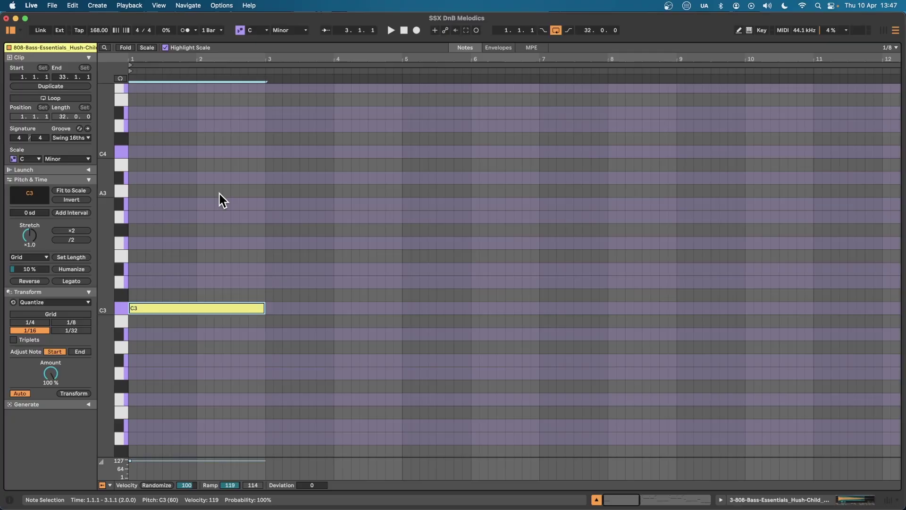
Audition the two-bar C3 bass note, then split and duplicate it into a six-note C3 rhythm across bars 1 to 4.
key("space")
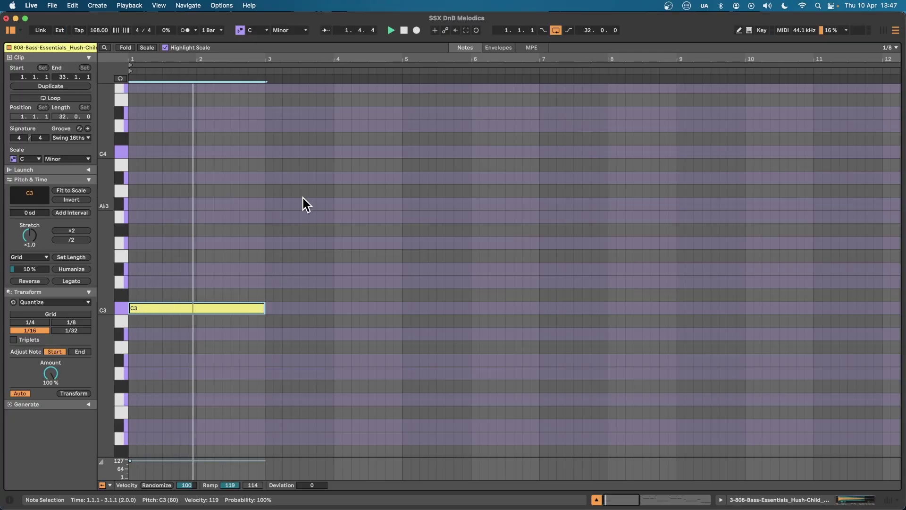
key("space")
key("super+e")
key("super+d")
key("super+d")
key("super+d")
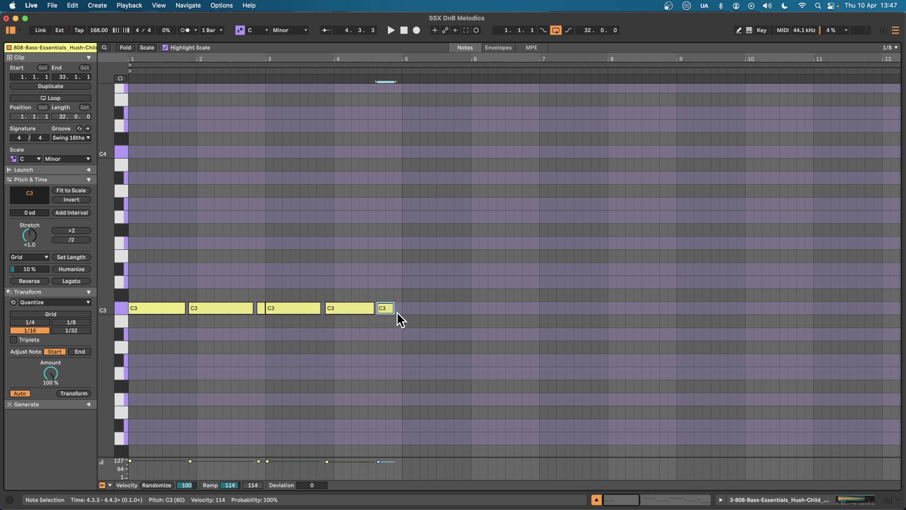
Add F3 bass notes from bar 5 into bar 8, plus short G3, C4 and B♭3 notes as fills.
left_click_drag(403, 243, 534, 242)
left_click_drag(541, 242, 632, 243)
left_click(389, 216)
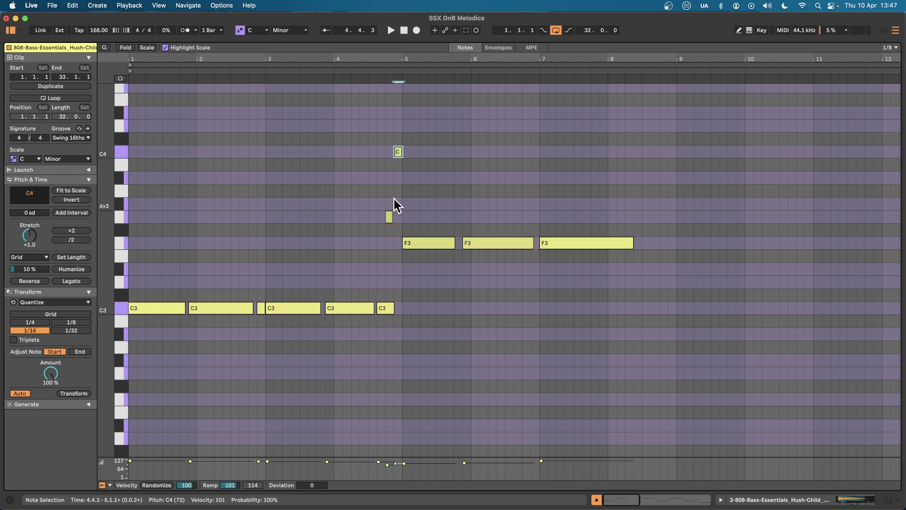
left_click(535, 178)
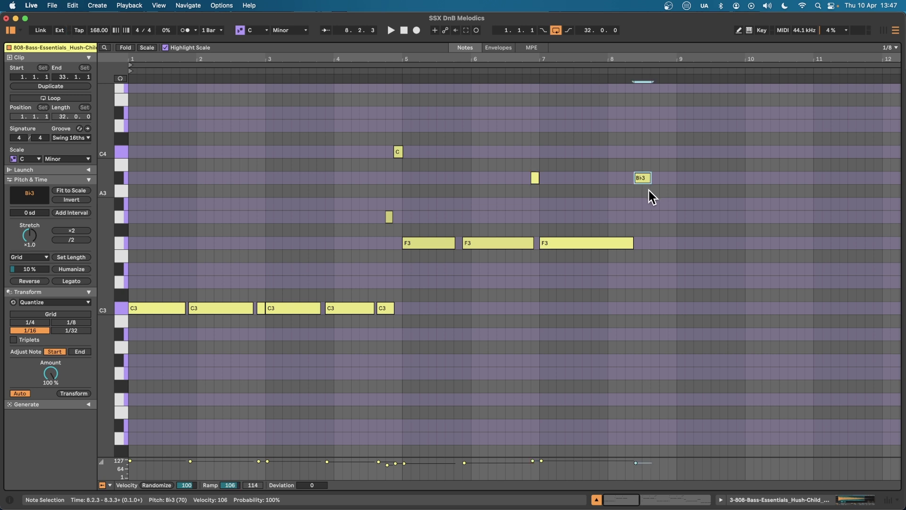